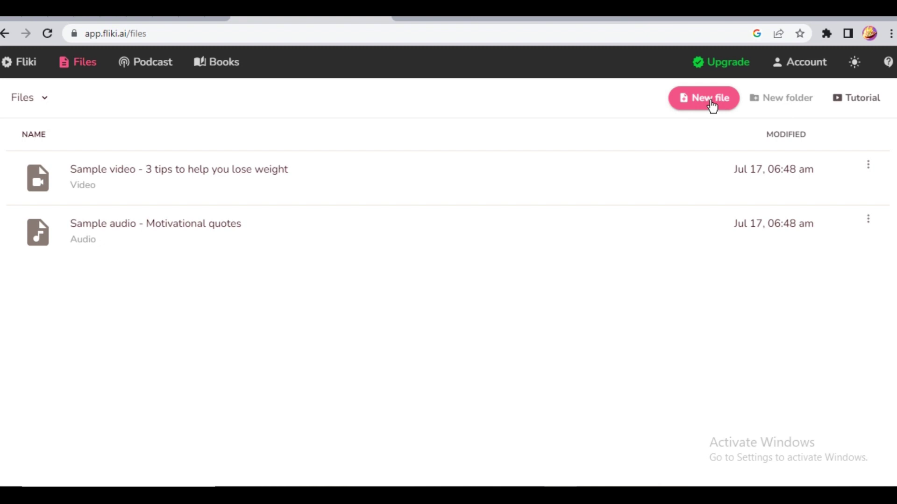
Step: Create a new English video file named "Tips for weight lose"
click(701, 103)
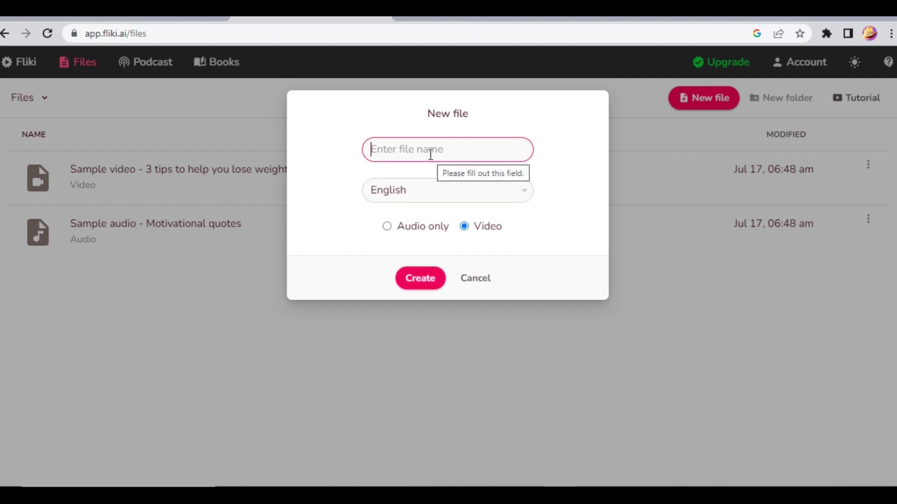
text(Ti)
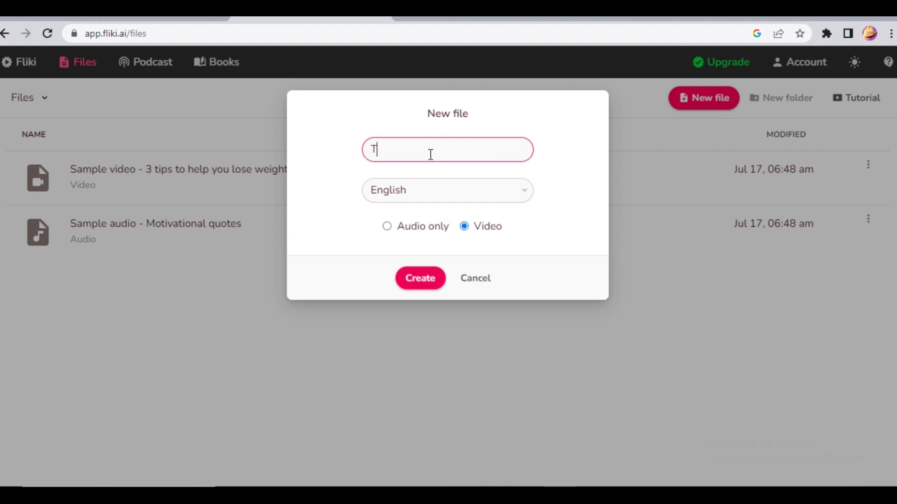
text(ps for weight loss)
key(BackSpace)
text(e)
click(422, 282)
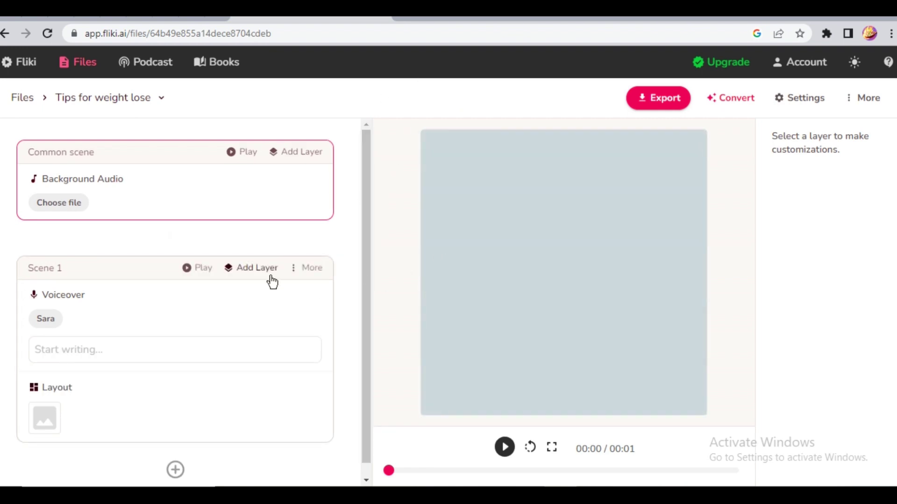
Step: Set the common scene's background audio to the stock track New Love
click(56, 203)
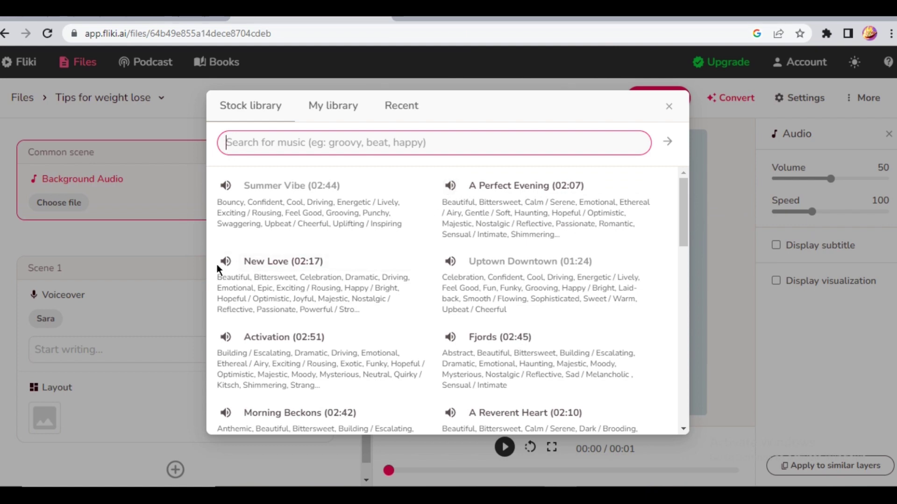
click(271, 266)
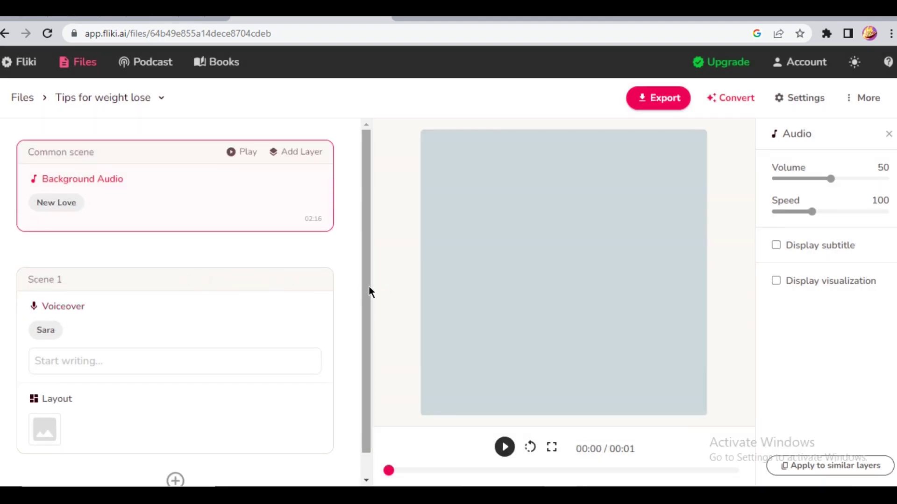
drag(365, 287, 368, 349)
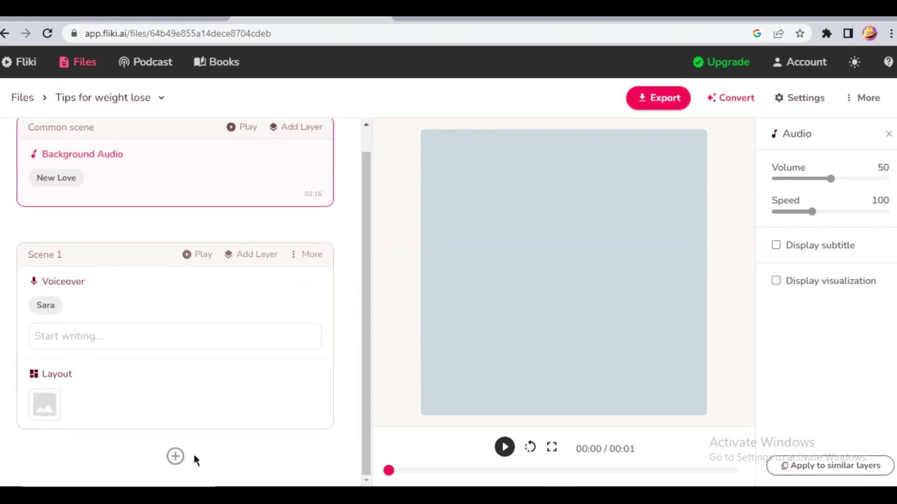
click(730, 108)
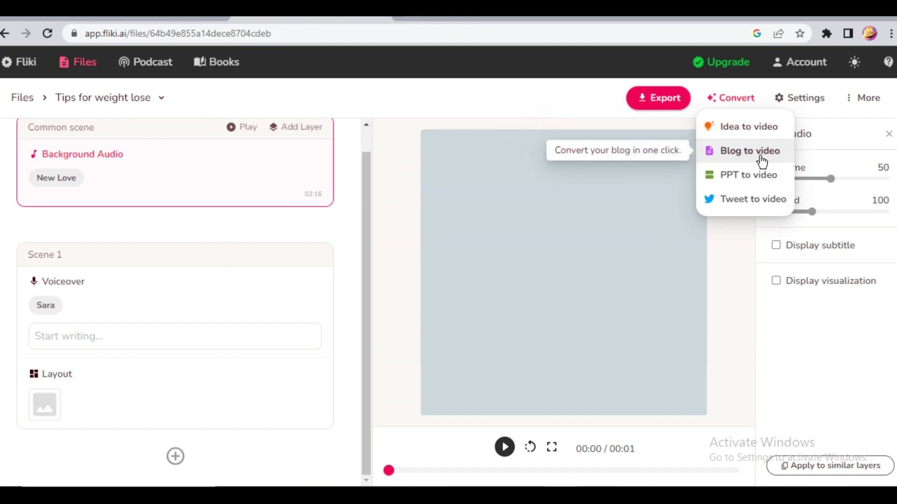
click(744, 200)
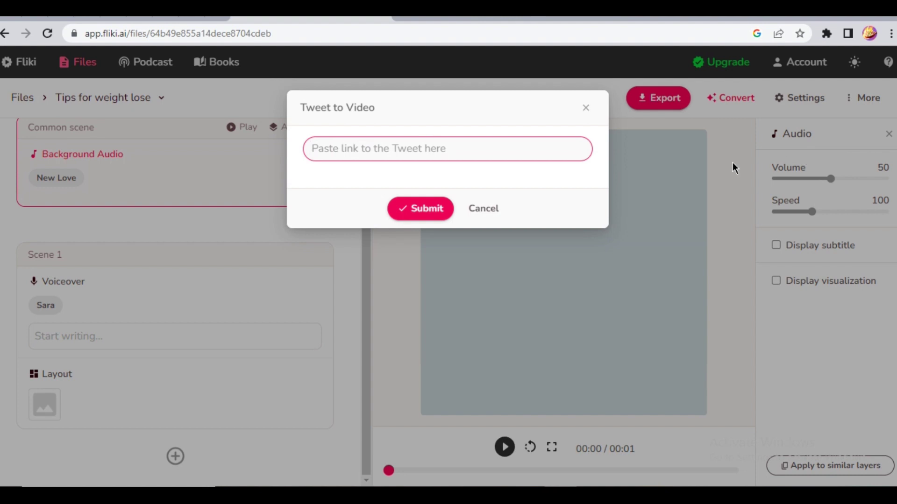
click(490, 210)
Step: Start an Idea to video conversion with the idea "5 tips about weight lose"
click(741, 101)
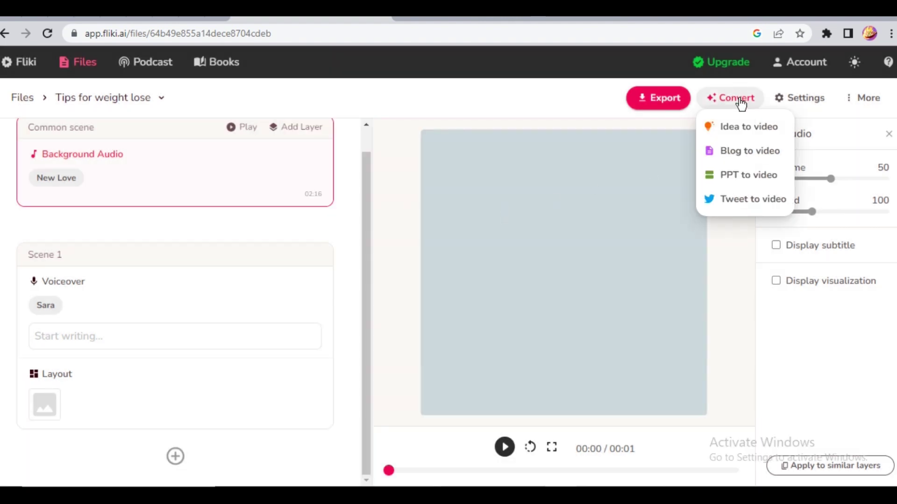
click(739, 131)
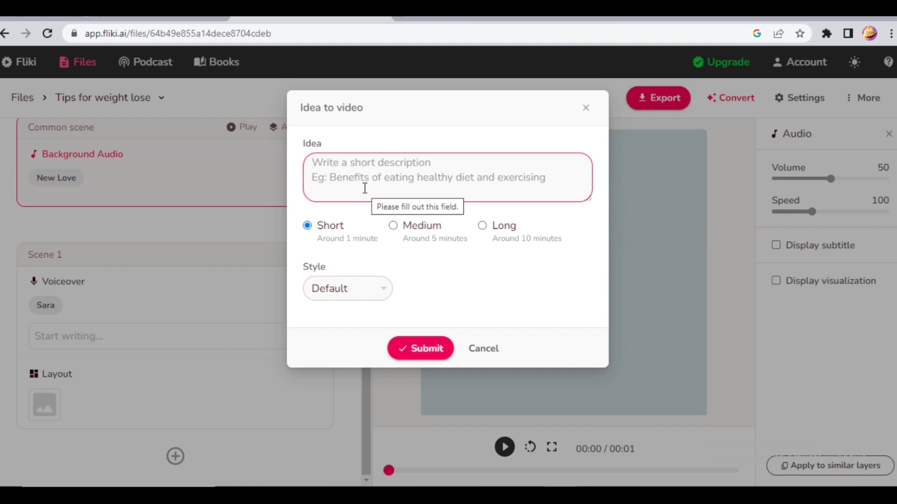
text(5)
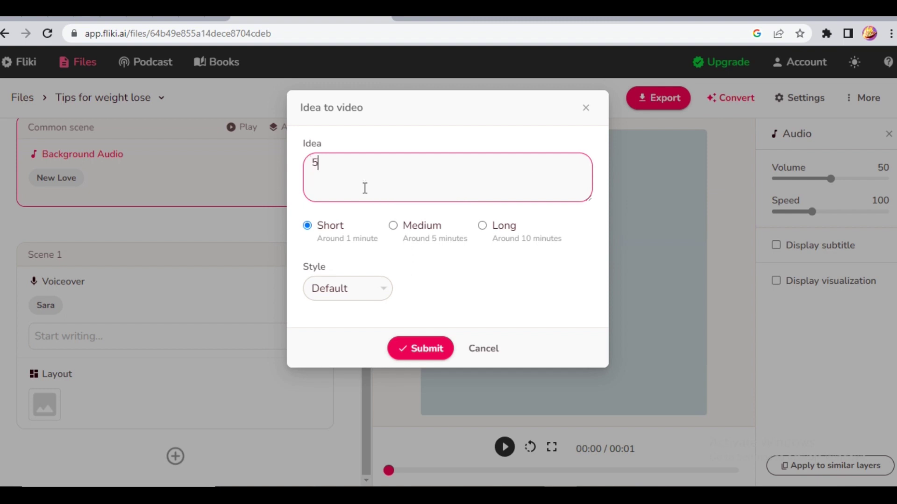
text( tips )
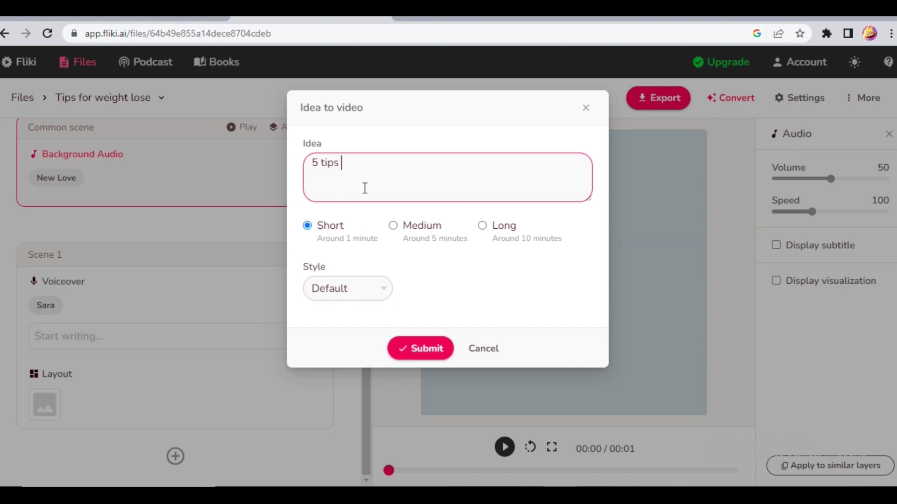
text(about weight l)
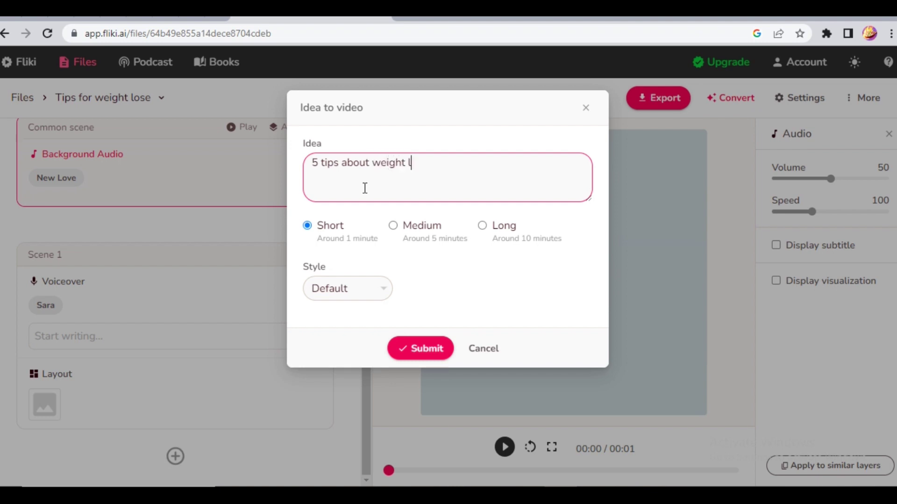
text(oosing)
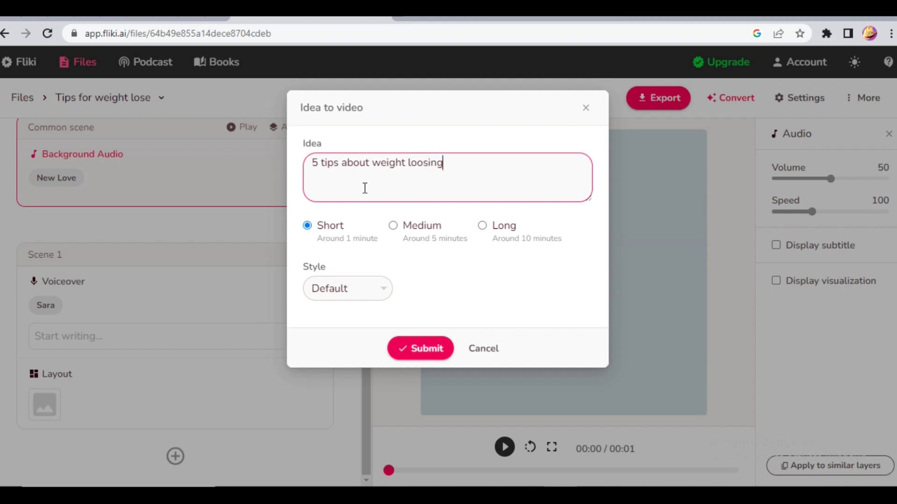
key(BackSpace)
key(BackSpace)
key(BackSpace)
key(BackSpace)
key(BackSpace)
text(se)
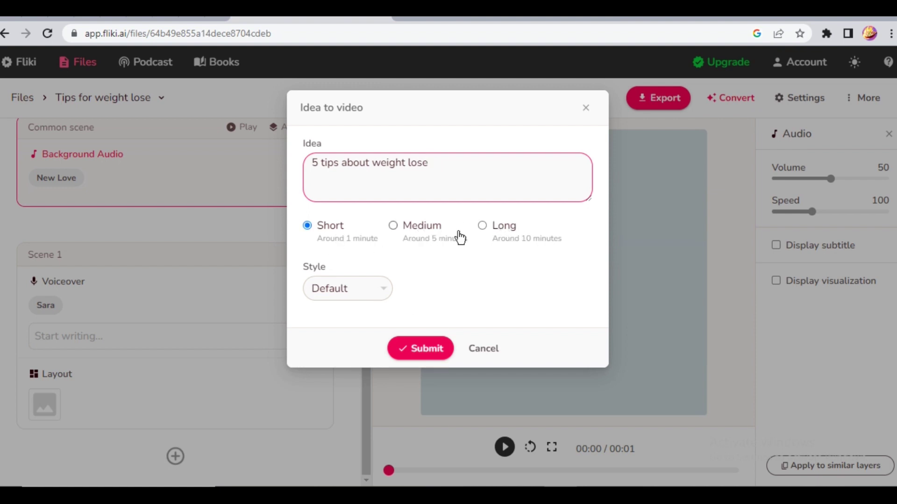
Step: Set the idea's video length to Medium and its style to Informational
click(393, 228)
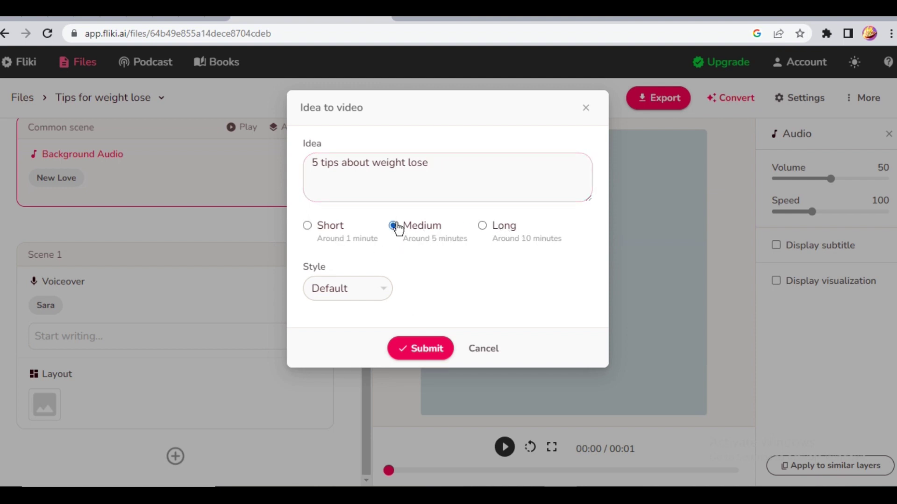
click(386, 288)
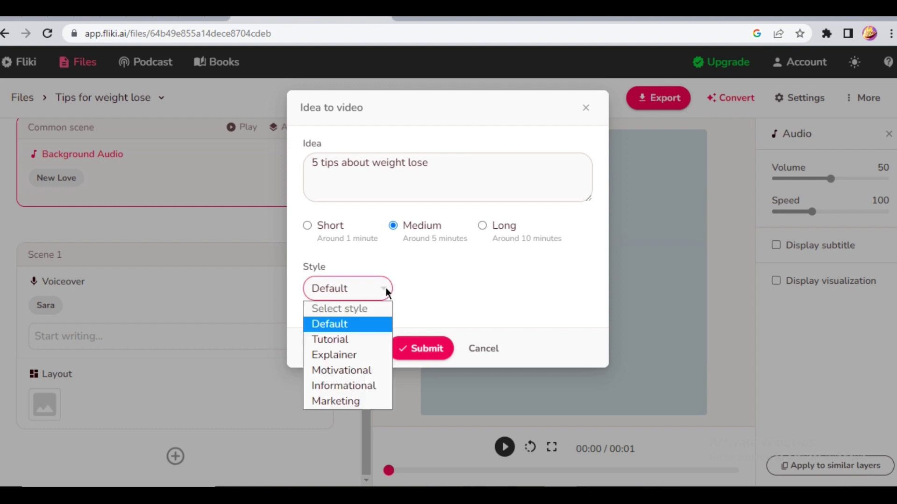
click(361, 386)
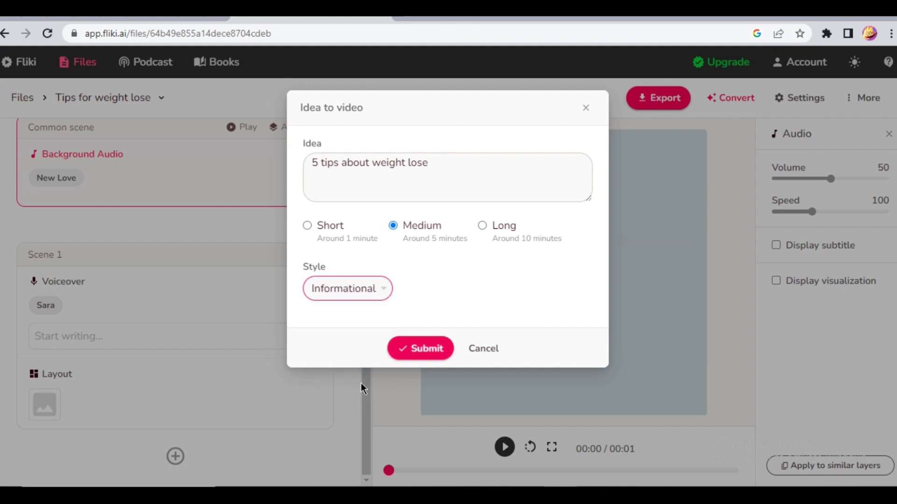
Step: Set the video length to Short and submit the idea to generate the scenes
click(307, 226)
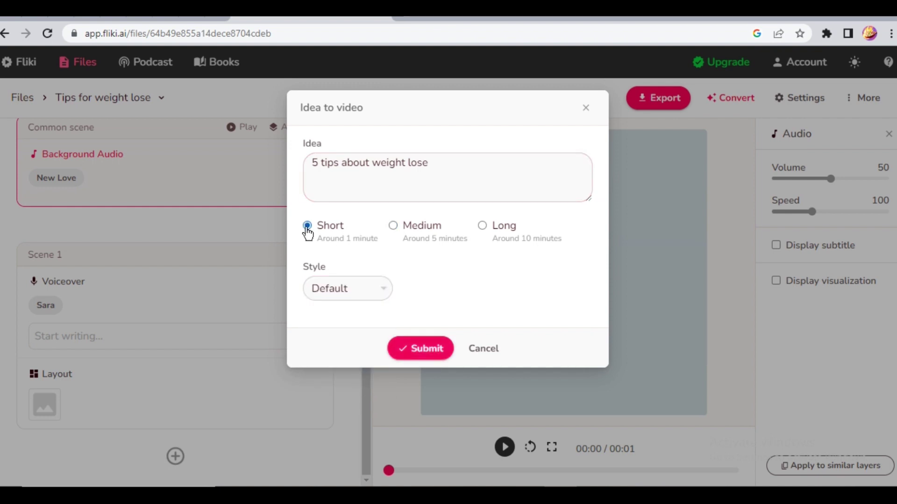
click(423, 355)
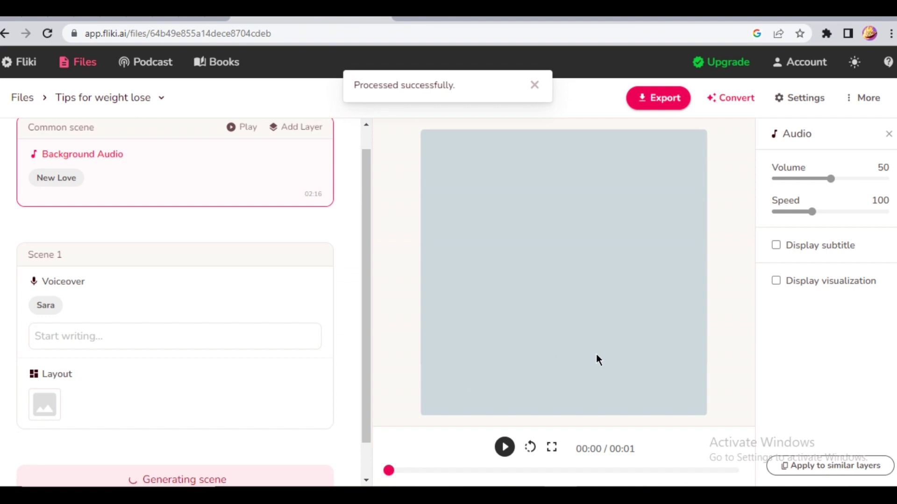
scroll(343, 411, down, 1)
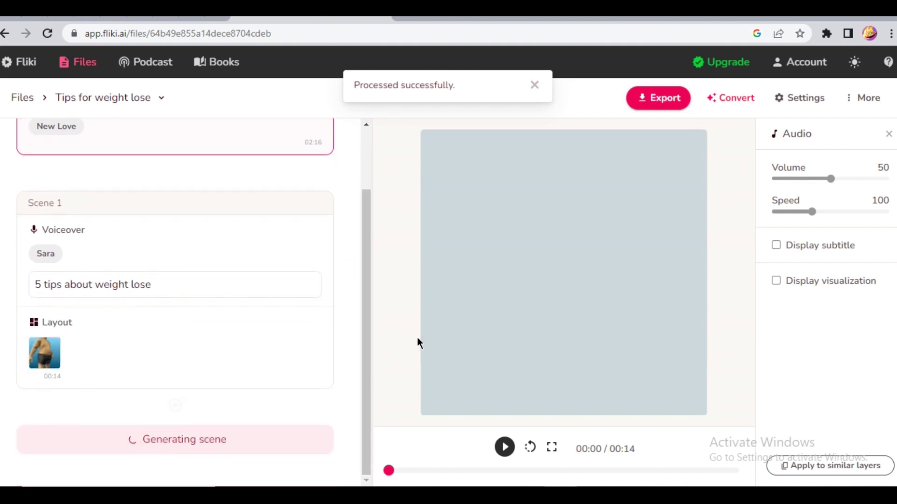
scroll(359, 316, down, 5)
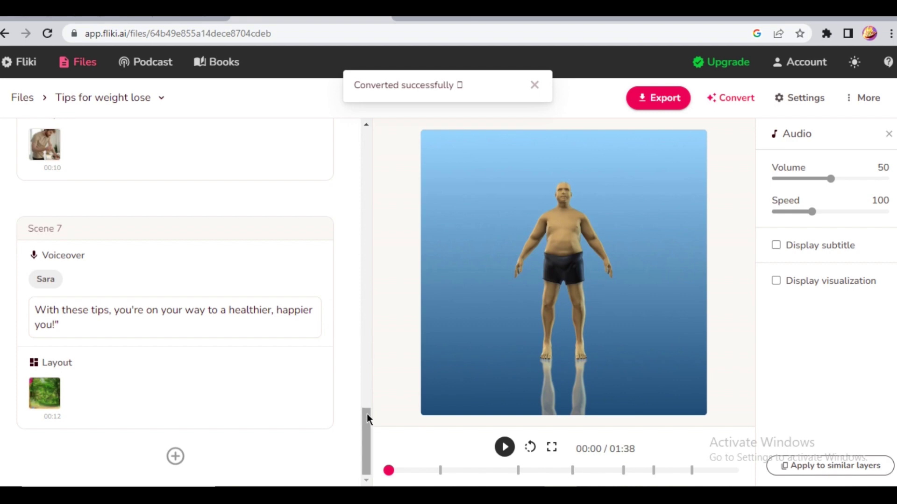
Step: Review the voiceover text and layout media of the generated scenes, starting from the common scene
drag(366, 413, 372, 107)
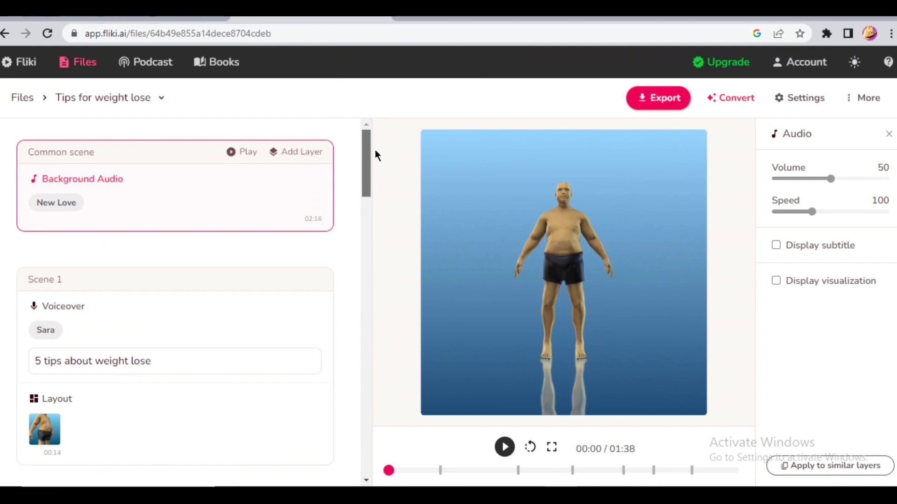
scroll(365, 187, down, 4)
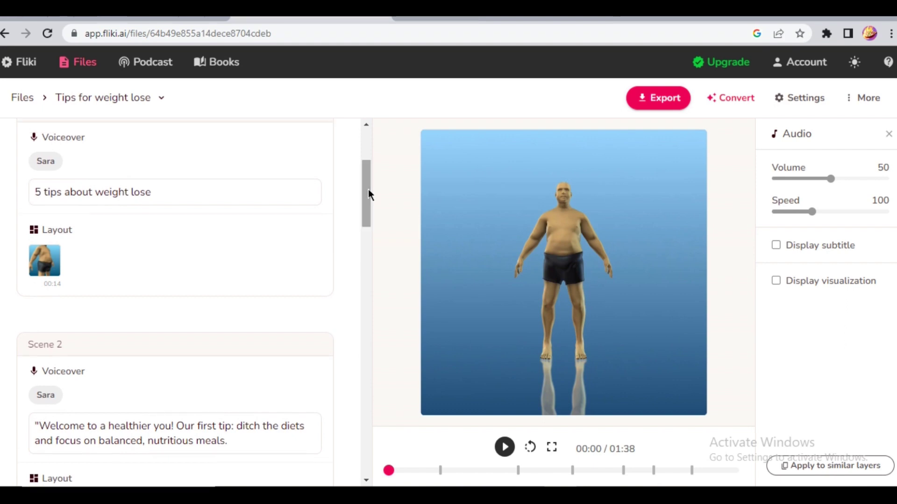
scroll(368, 189, down, 1)
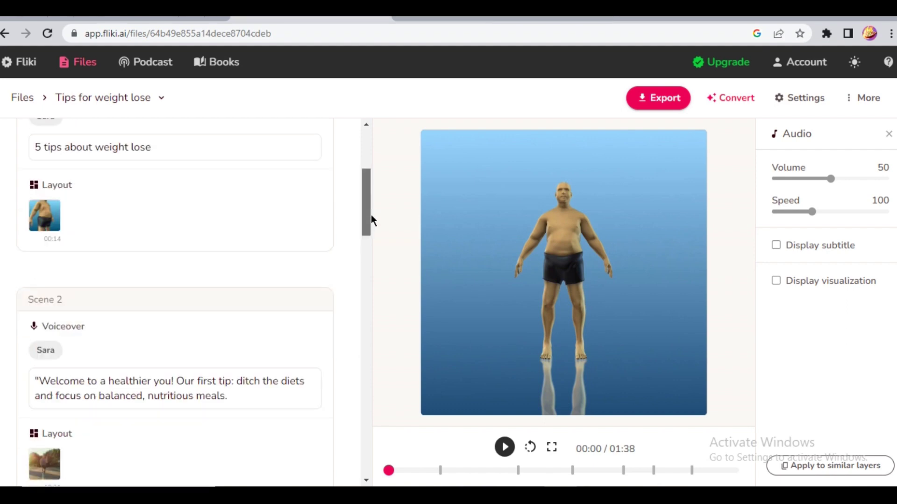
drag(367, 216, 367, 244)
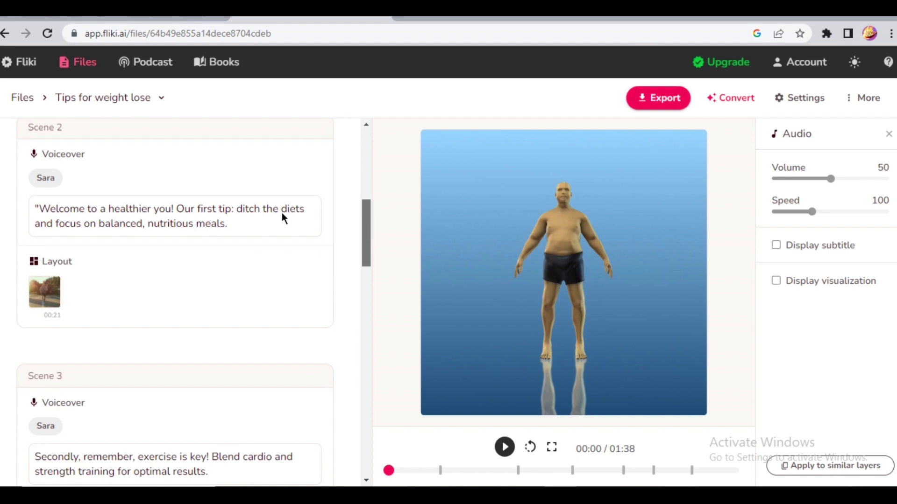
scroll(282, 216, up, 5)
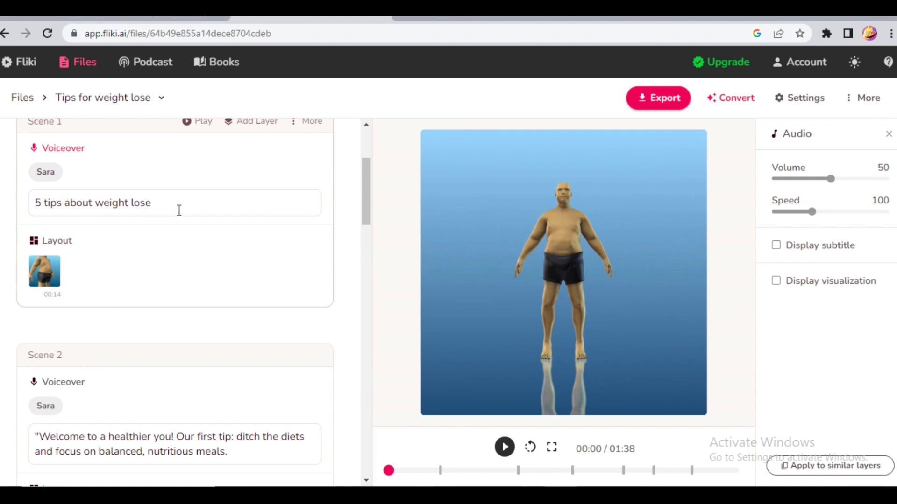
Step: Look through the stock, AI Art, My library and Recent media sources for Scene 1's layout without choosing a replacement
click(45, 284)
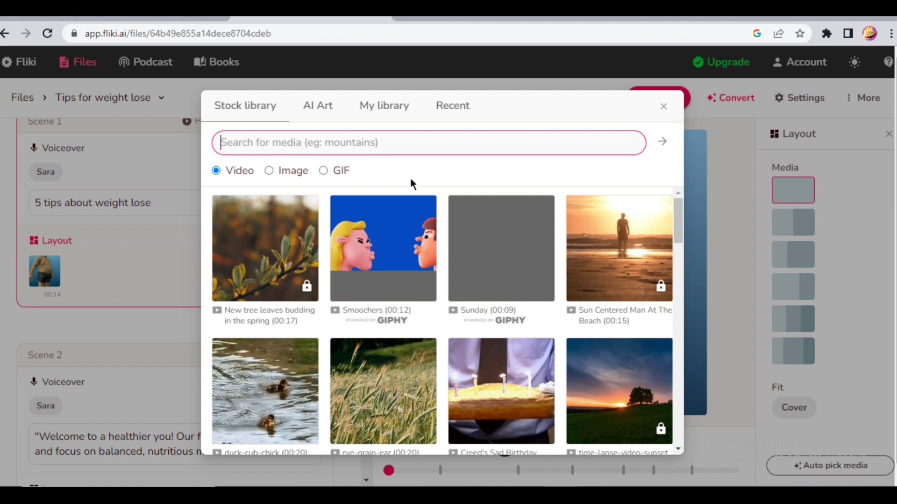
click(325, 107)
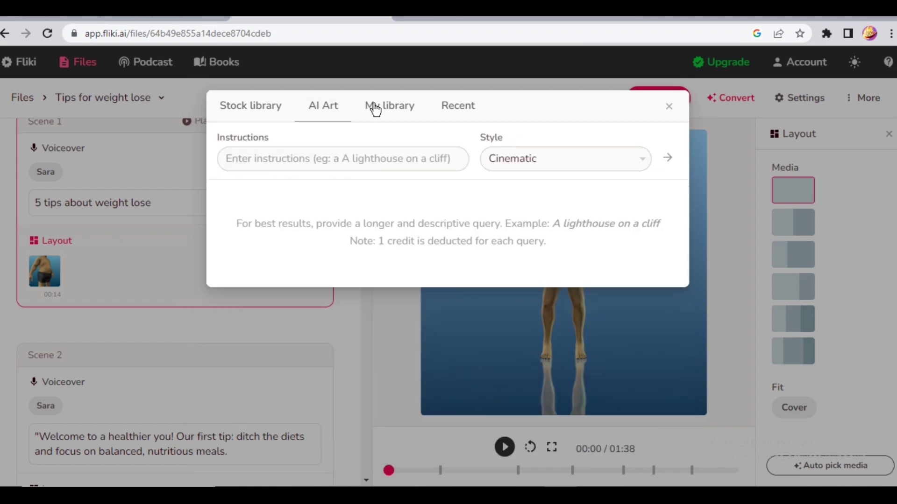
click(308, 161)
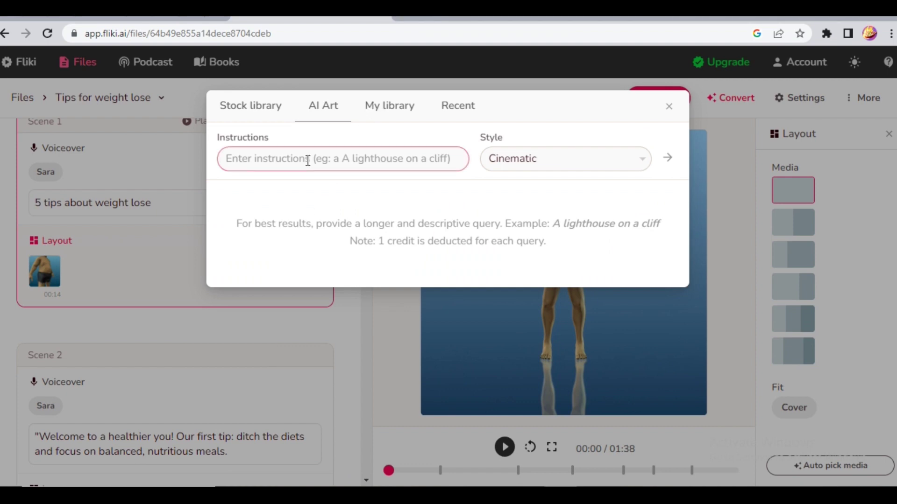
click(385, 103)
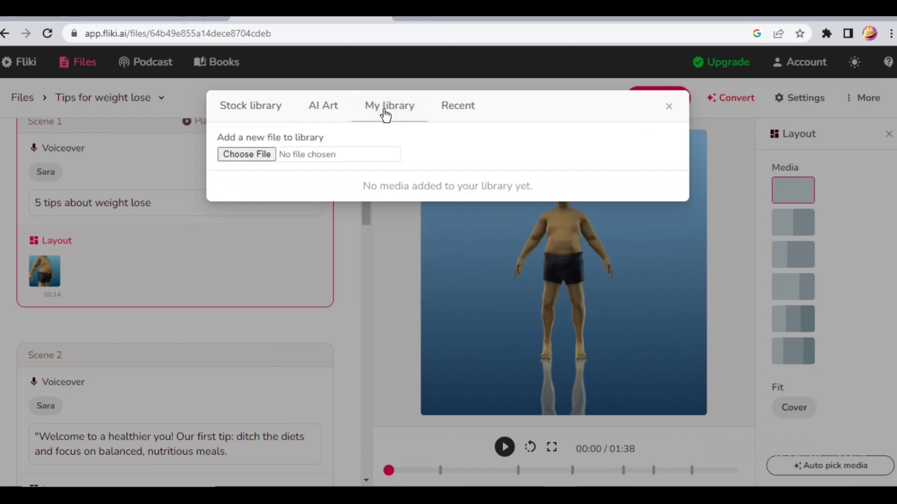
click(449, 109)
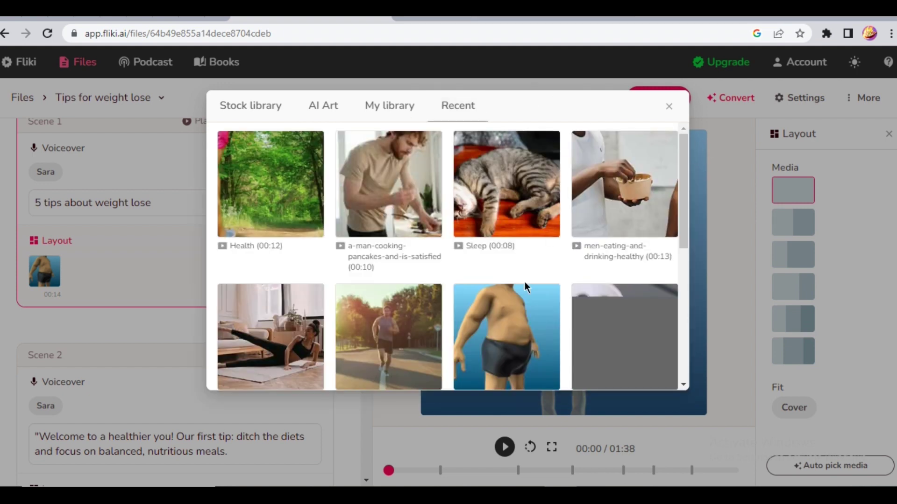
click(668, 112)
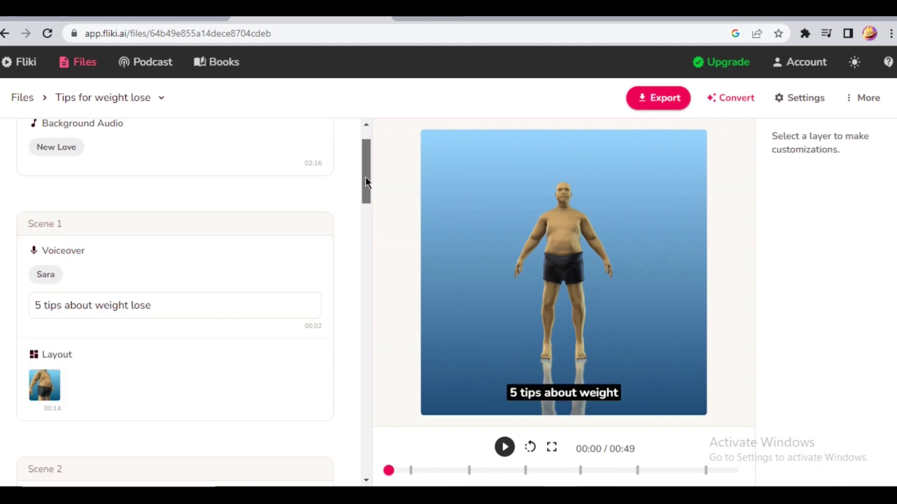
Step: Replace Scene 1's layout media with an automatically picked clip
drag(365, 178, 366, 193)
mouse_move(297, 262)
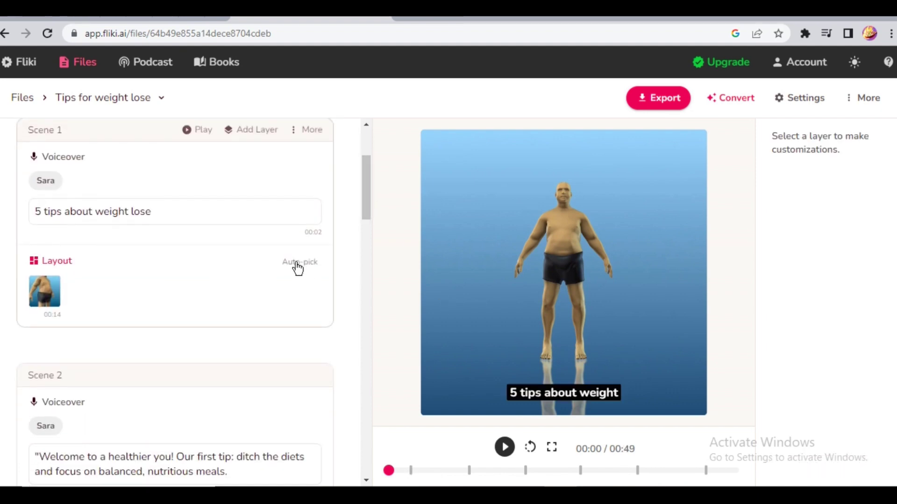
click(297, 263)
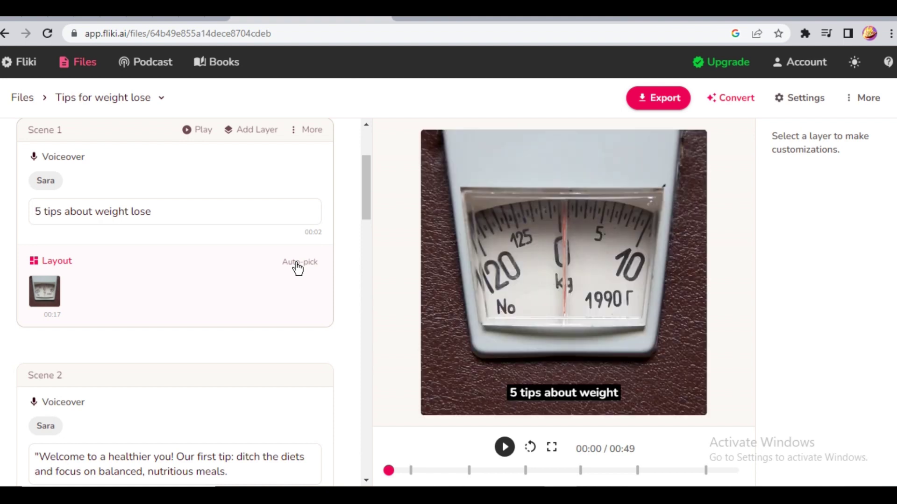
Step: Auto-pick new layout media for Scene 1, preview the video, and auto-pick again to use the man's gym workout clip
click(299, 262)
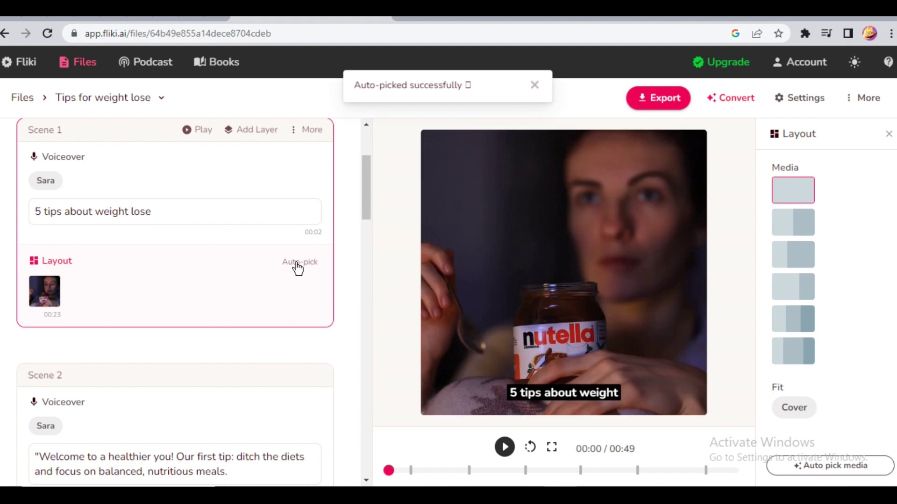
click(505, 447)
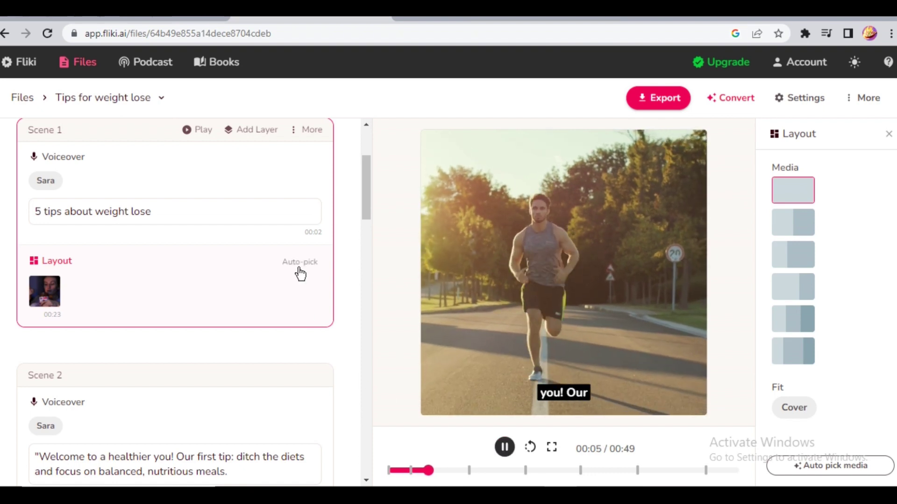
click(300, 265)
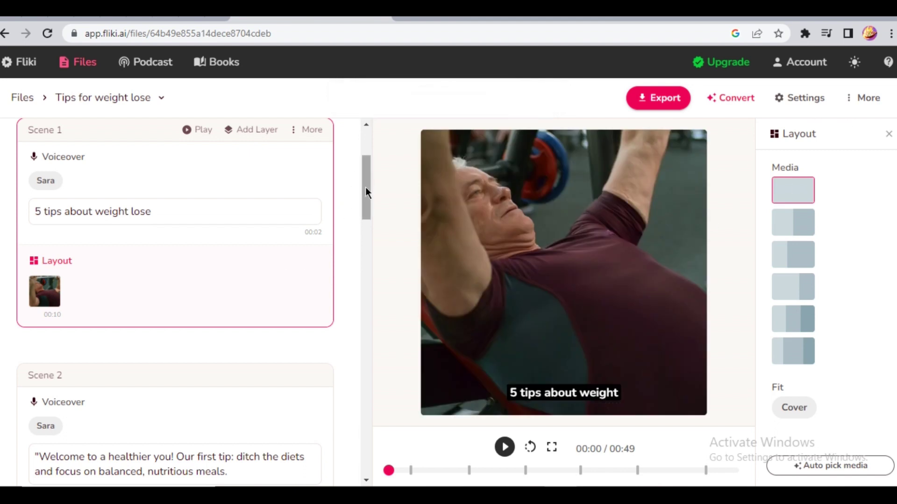
Step: Look over the remaining scenes, then examine the voices and available languages in Scene 1's voice selection
drag(364, 189, 376, 460)
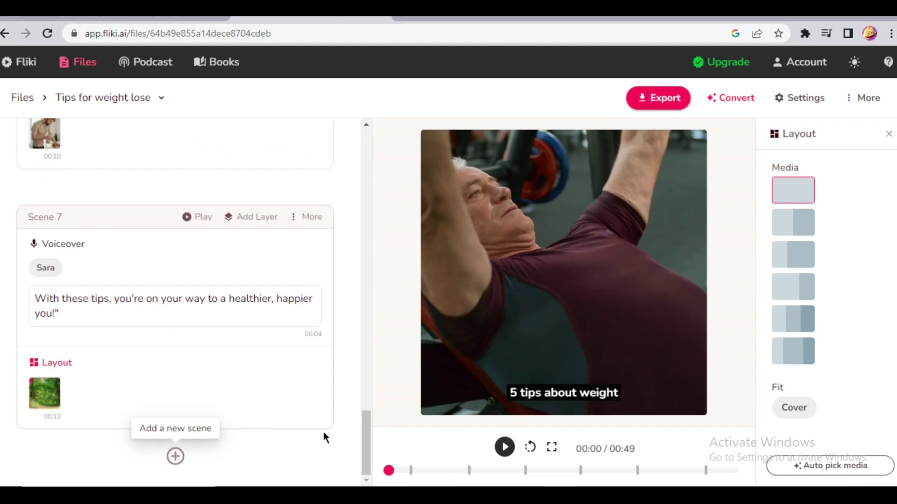
drag(363, 448, 362, 134)
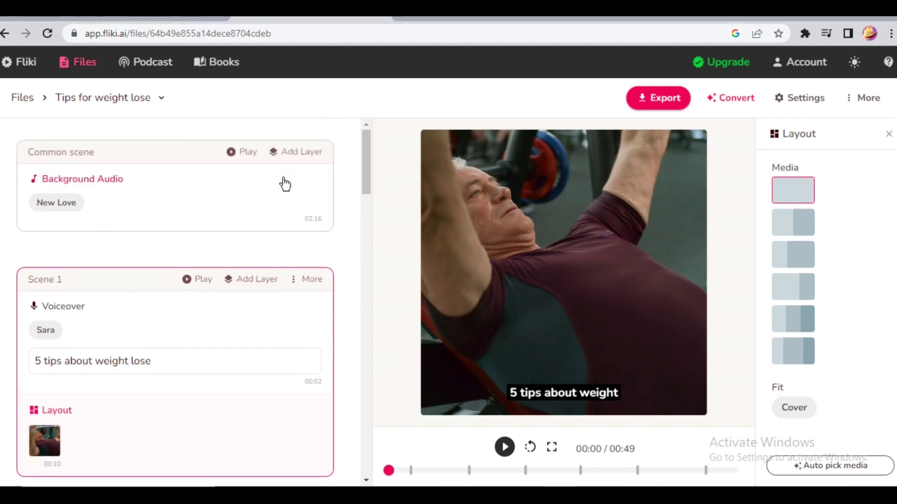
click(47, 331)
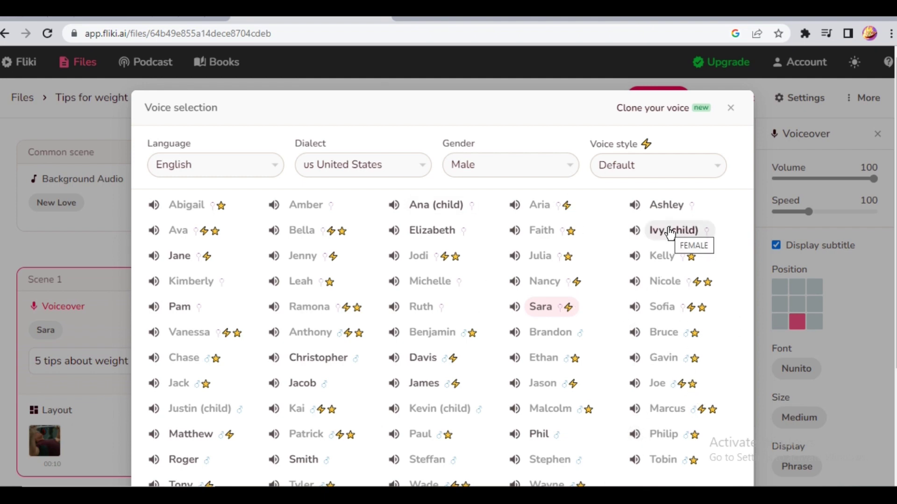
click(680, 279)
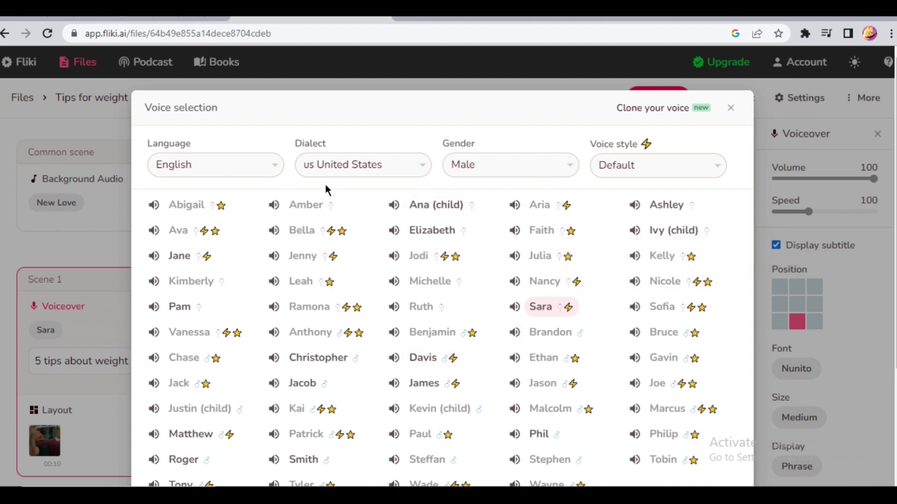
click(273, 164)
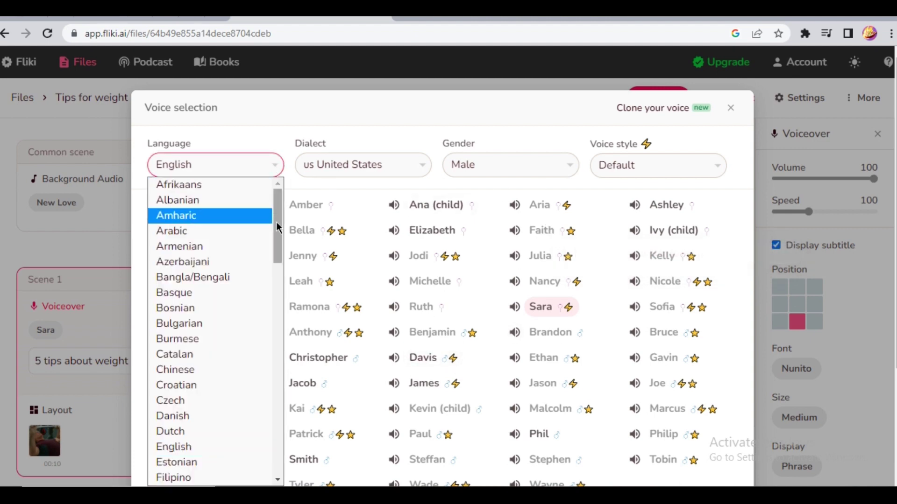
drag(279, 223, 145, 466)
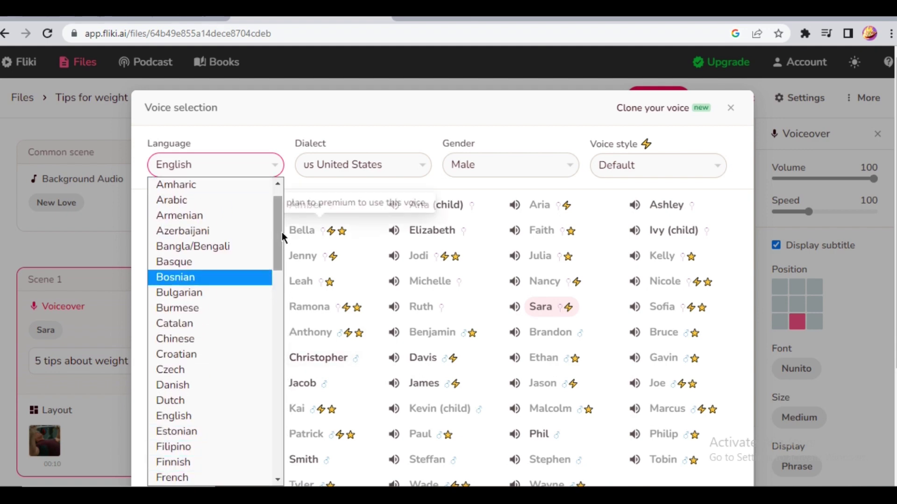
drag(282, 232, 287, 471)
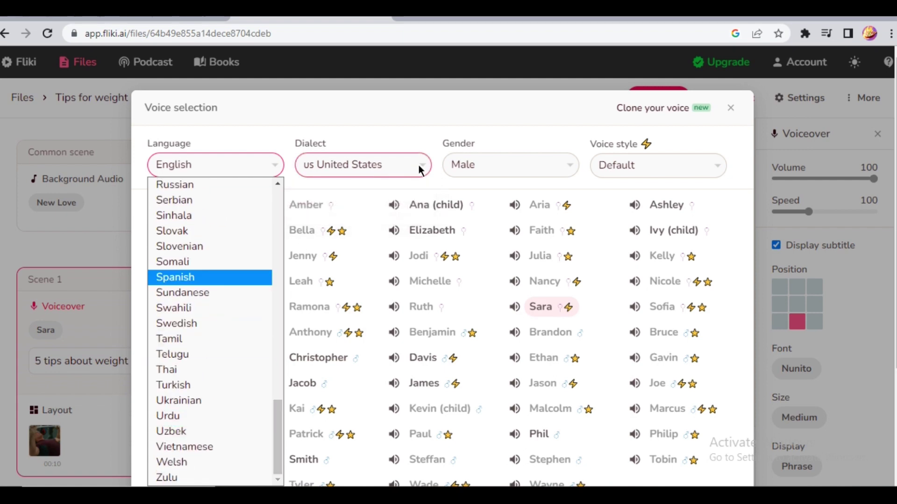
click(269, 164)
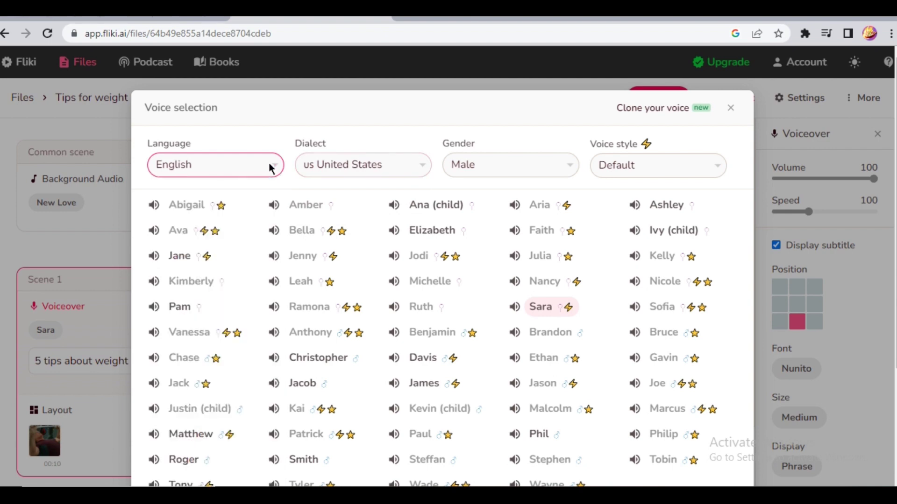
Step: Filter Scene 1's voices to Female, look through the voice styles, and close the voice selection without applying a voice
click(572, 168)
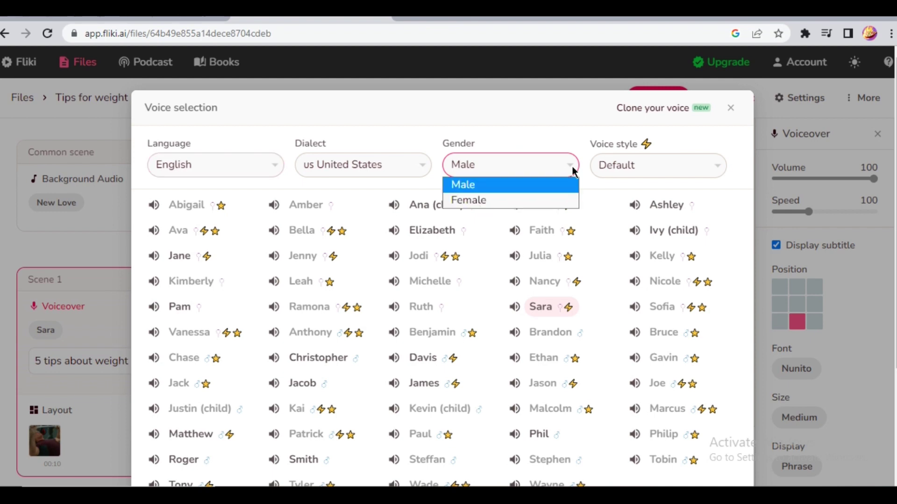
click(503, 201)
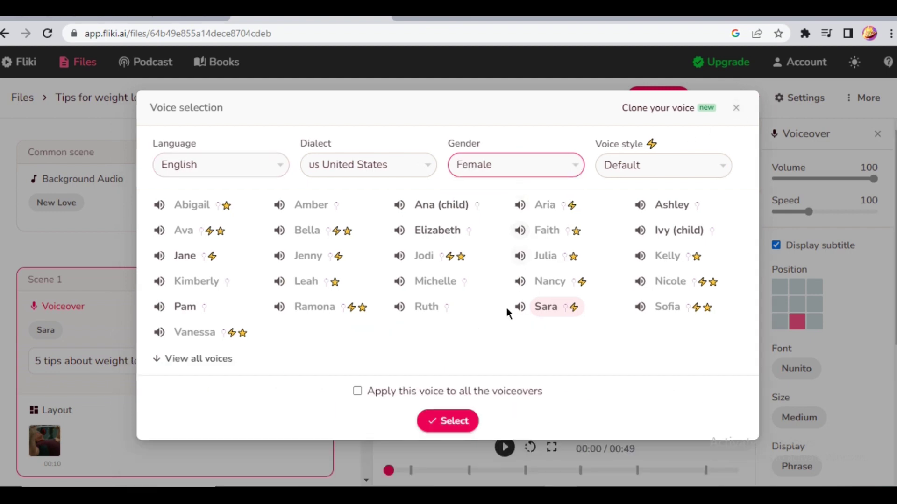
click(718, 166)
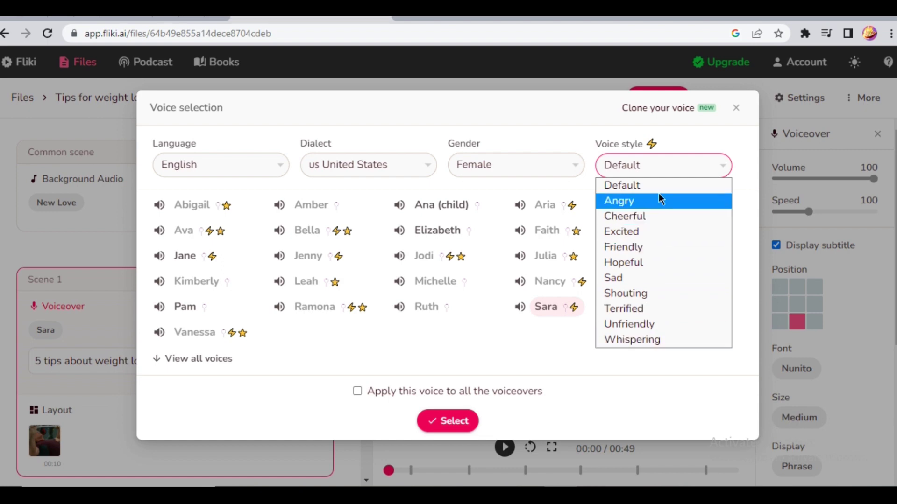
click(617, 399)
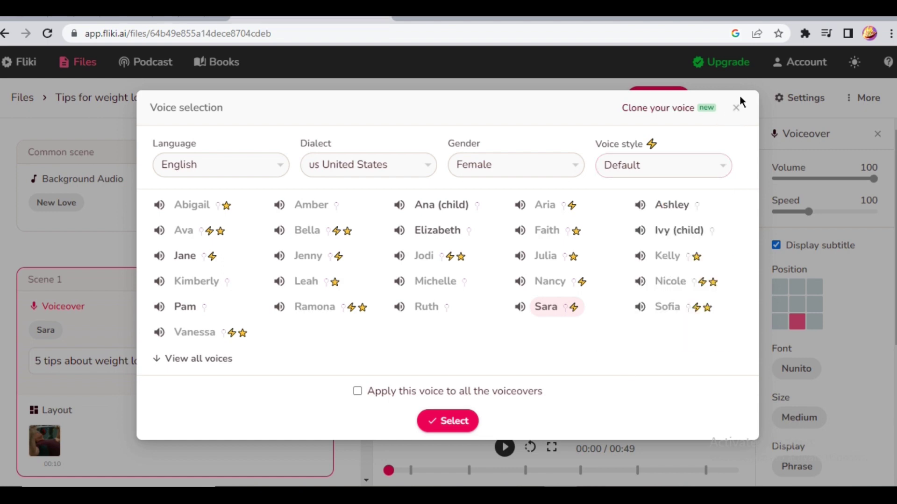
click(737, 109)
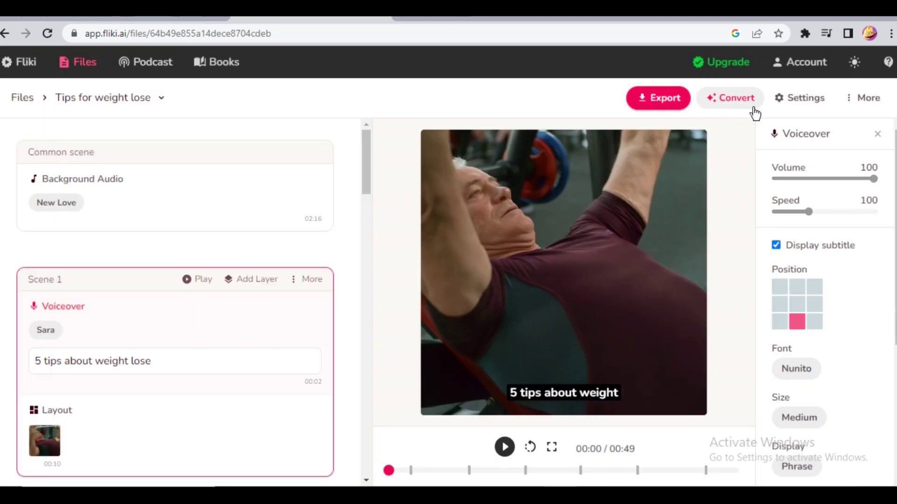
Step: Examine Scene 1's voiceover settings, including speed and the subtitle position, font, size, display and color options
scroll(825, 307, down, 1)
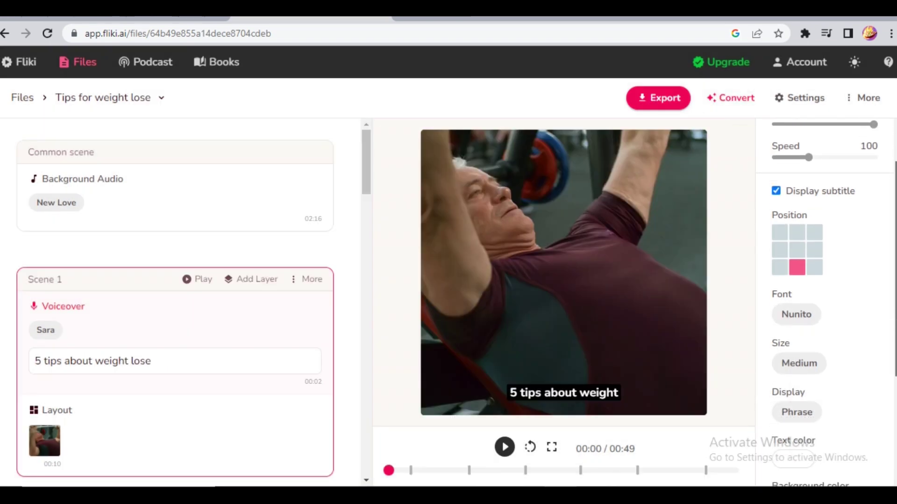
scroll(826, 307, up, 1)
scroll(826, 308, down, 2)
scroll(826, 308, up, 1)
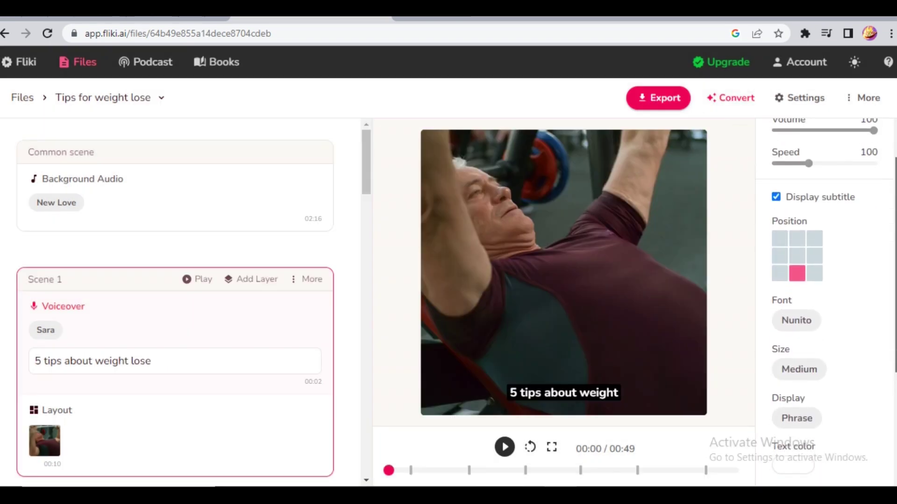
scroll(826, 307, down, 1)
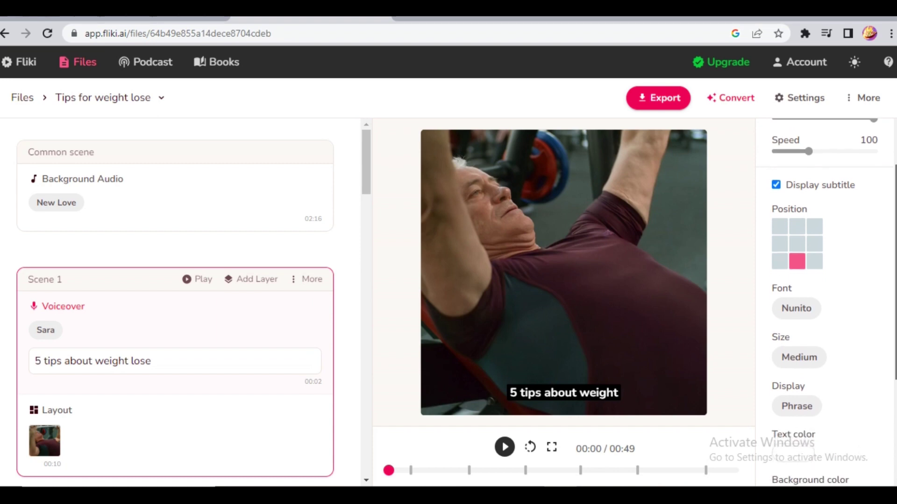
scroll(836, 209, down, 1)
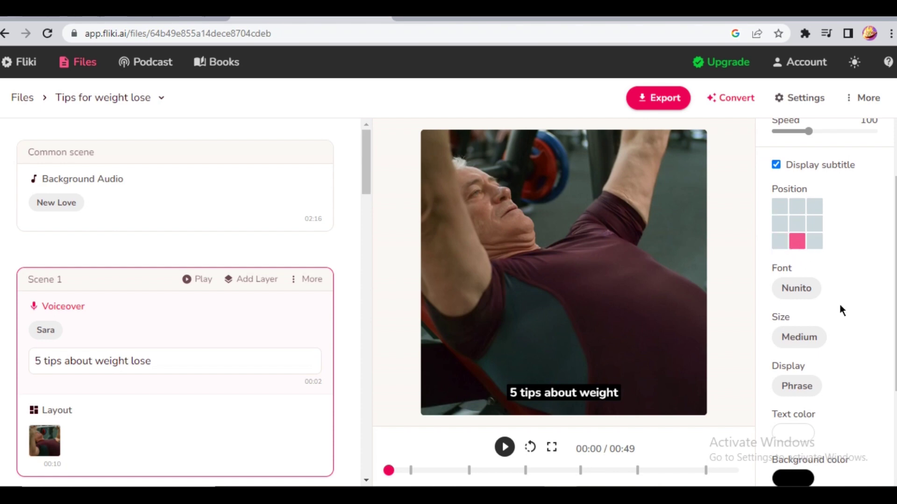
scroll(803, 262, down, 3)
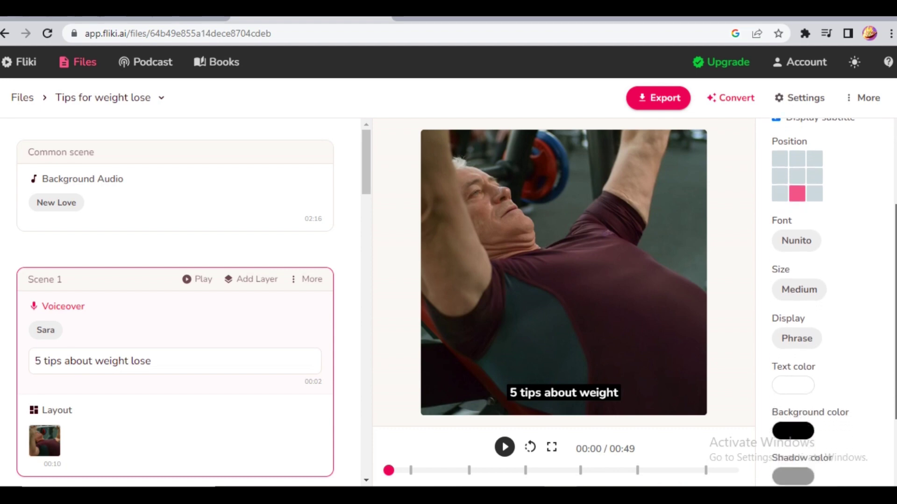
drag(896, 329, 896, 349)
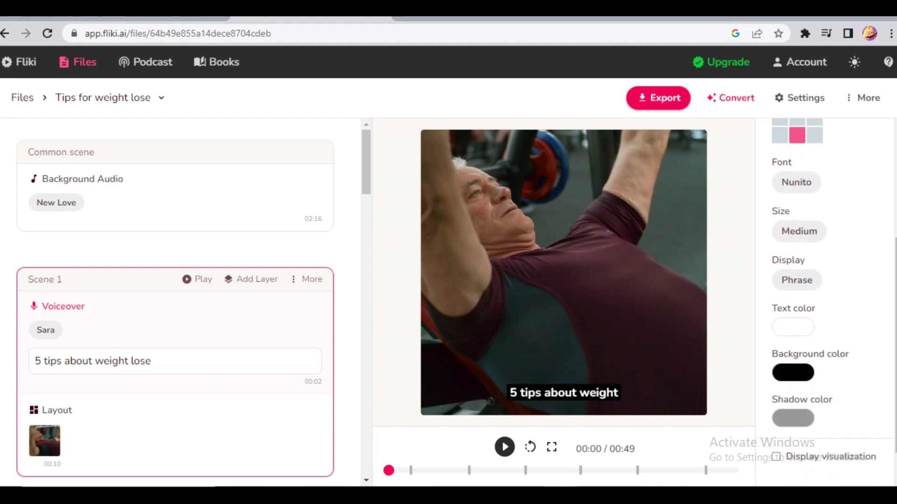
Step: Export the finished weight-loss video and download it
click(647, 98)
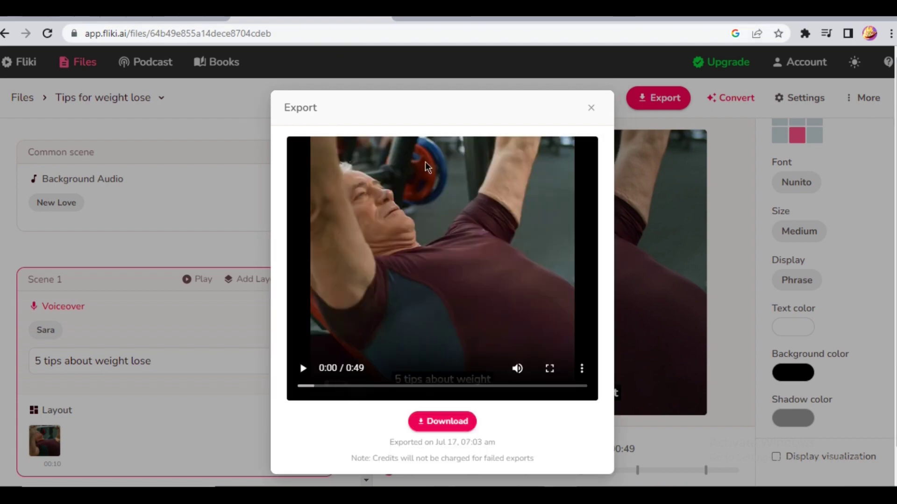
click(427, 422)
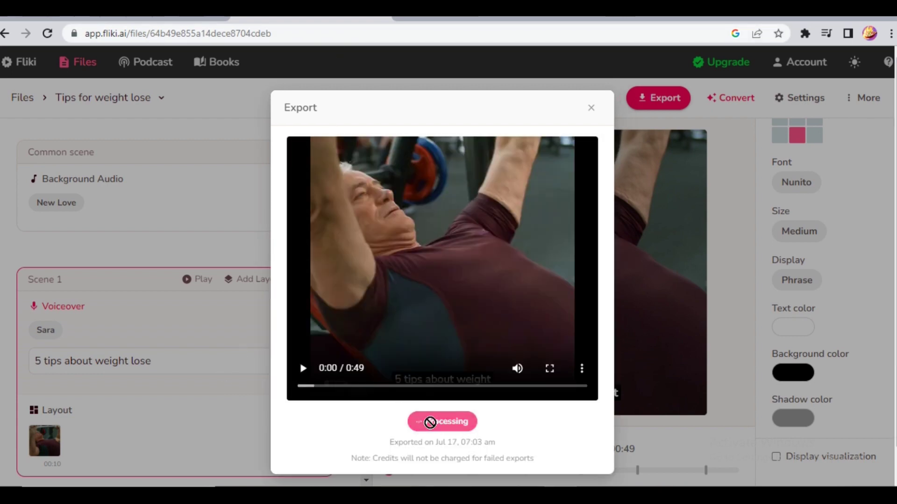